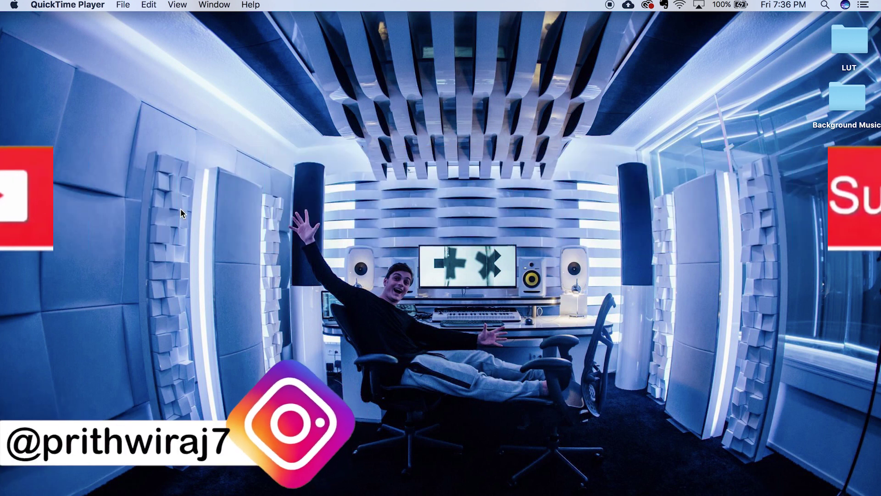
Restore Safari, start the Google Earth Pro download from the official result, then hide Safari.
left_click(719, 484)
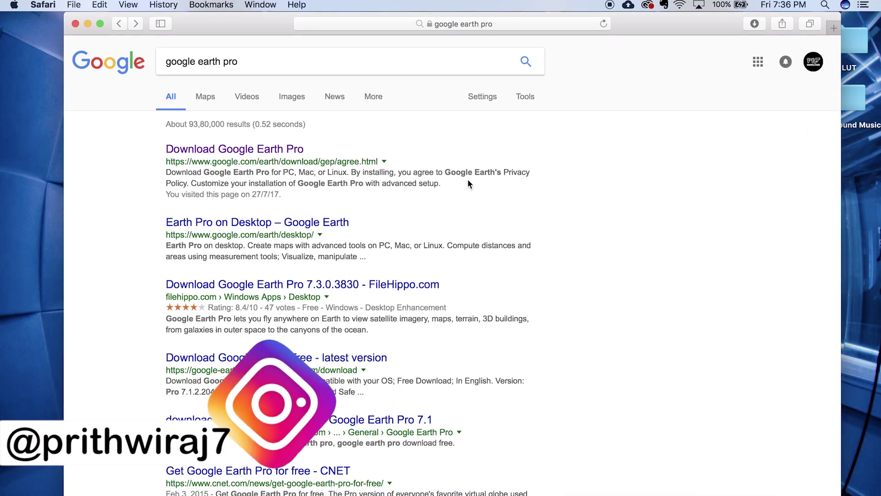
left_click(240, 150)
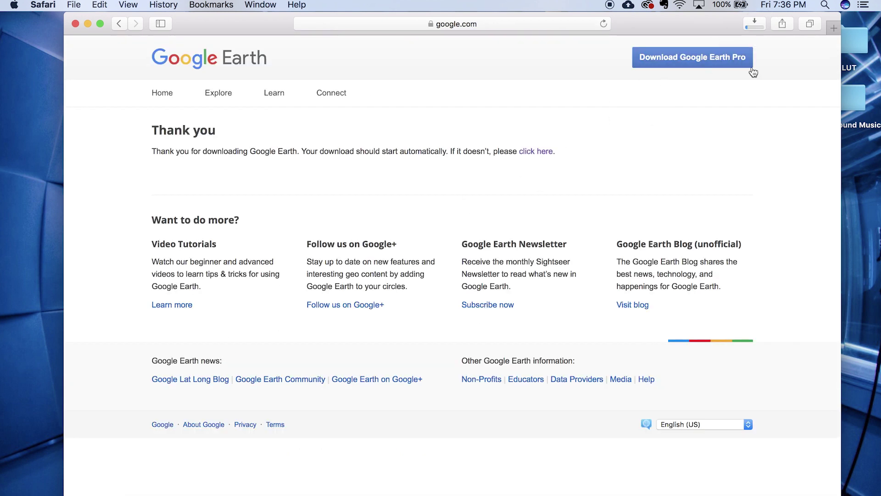
key("super+w")
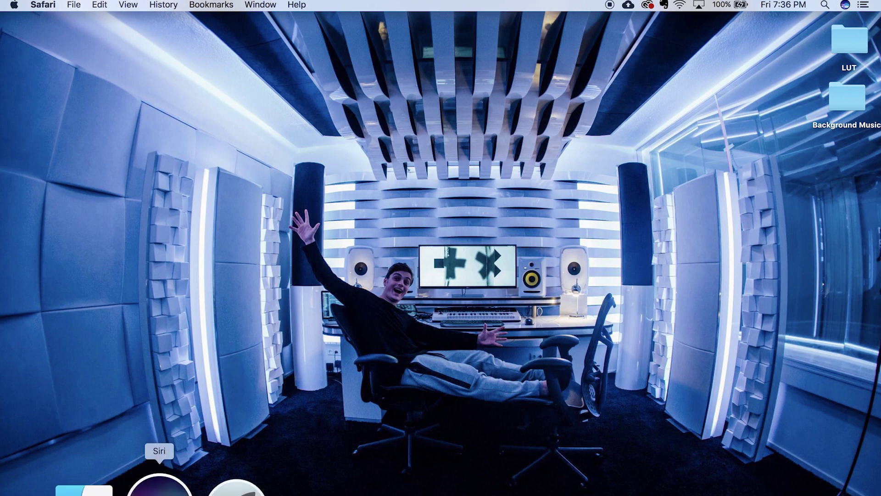
Launch Google Earth Pro from page 2 of Launchpad and close its Start-up Tips.
left_click(195, 488)
left_click(477, 432)
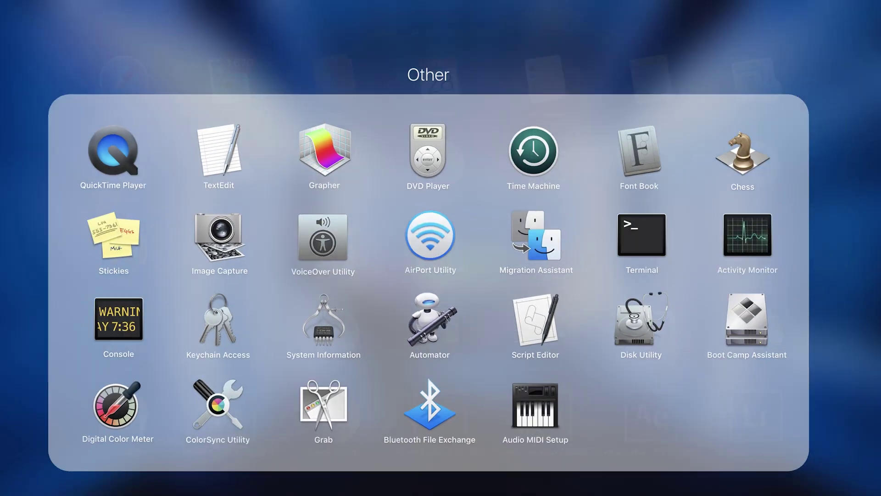
left_click_drag(413, 479, 216, 468)
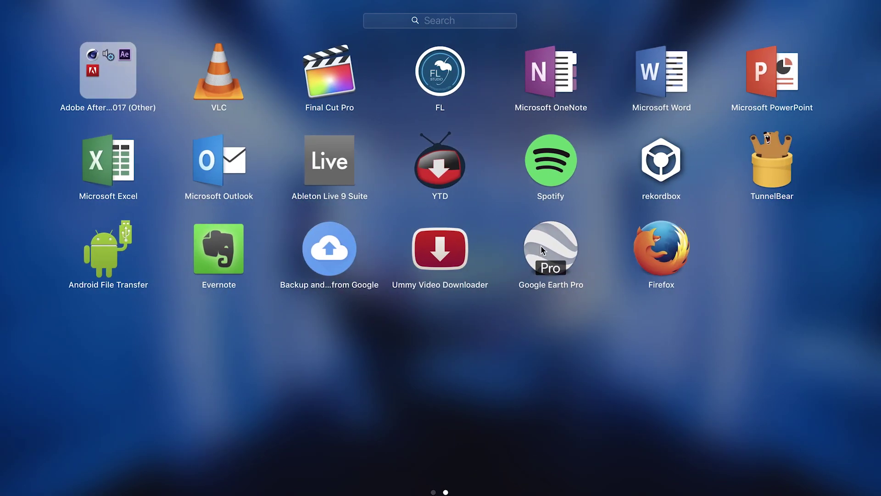
left_click(541, 246)
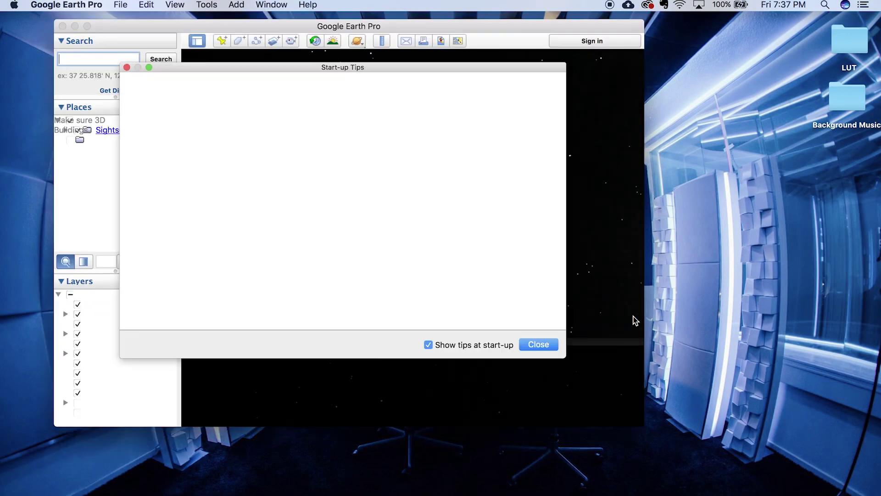
left_click(549, 344)
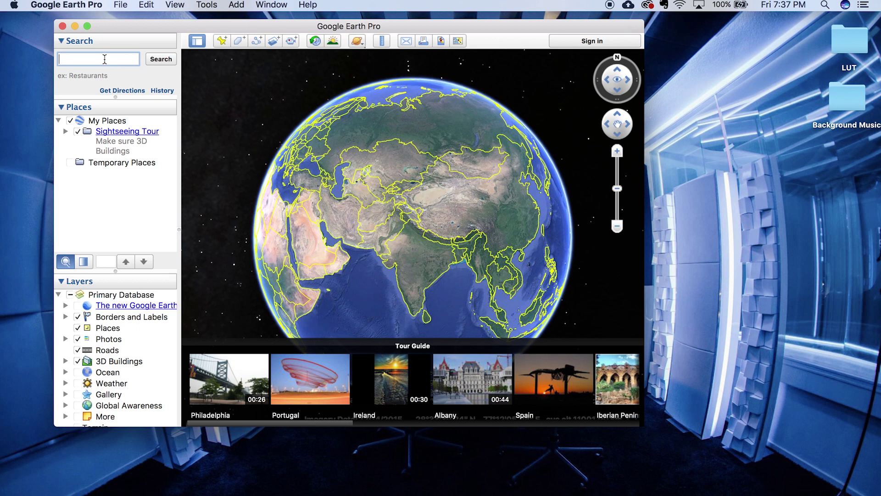
Search for 'mumbai' and zoom in closely on the Chowpatty beach shoreline.
type("ai")
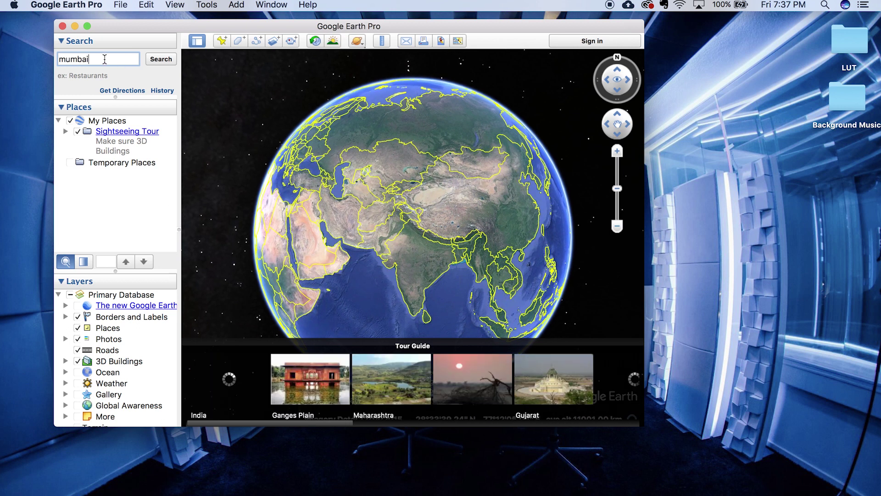
key("Return")
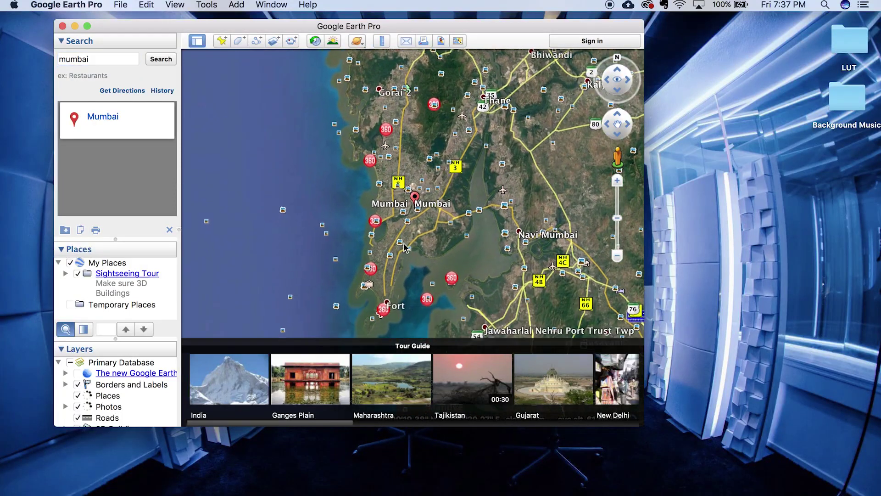
left_click_drag(412, 207, 411, 184)
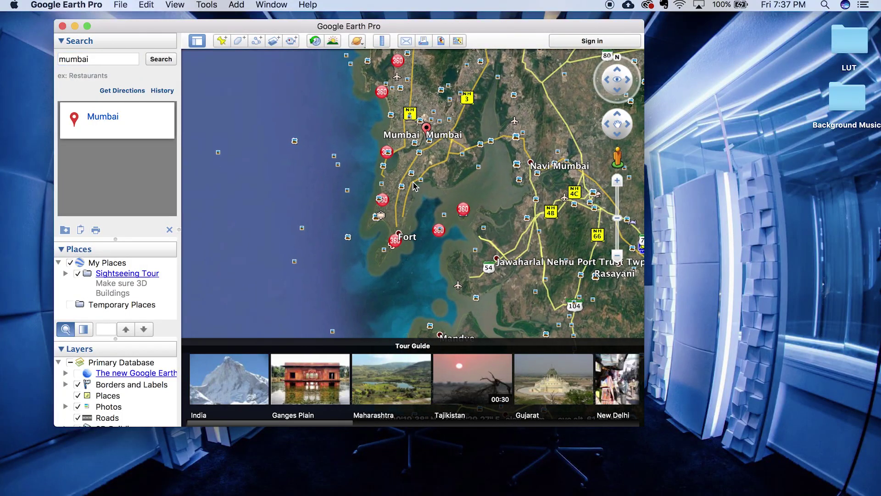
scroll(383, 229, "up", 3)
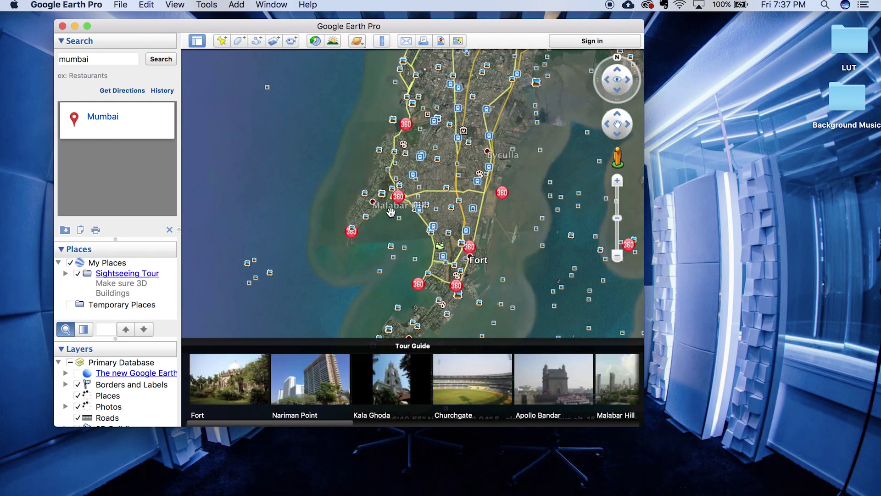
scroll(395, 211, "up", 3)
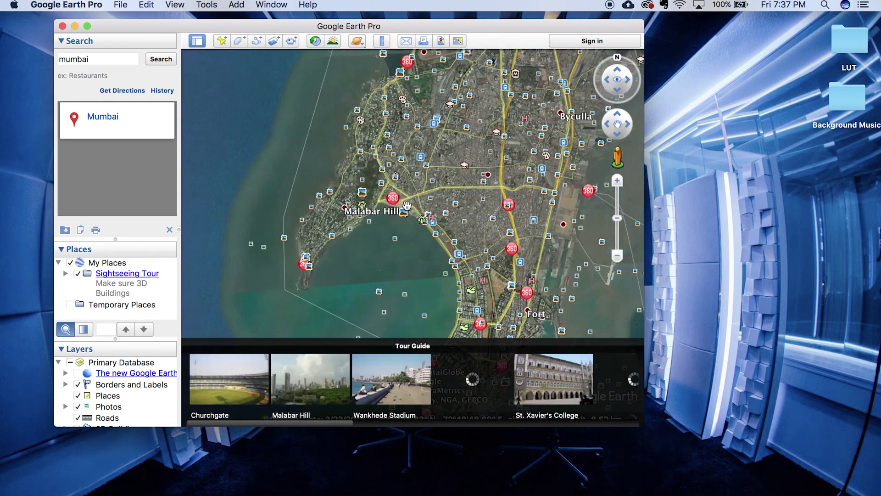
scroll(381, 218, "up", 3)
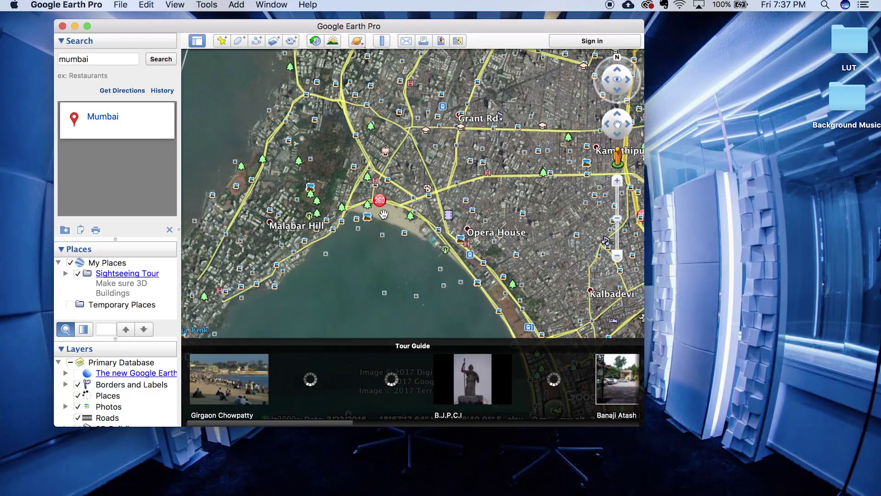
scroll(383, 214, "up", 3)
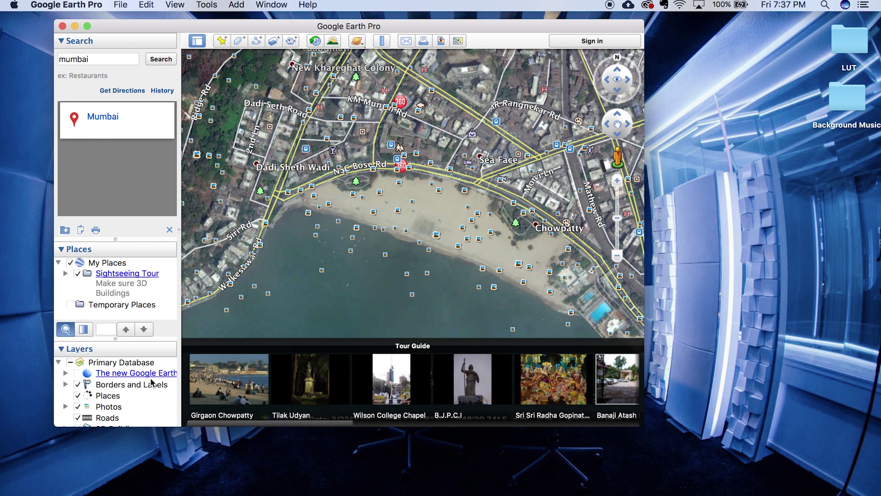
Turn off the Borders and Labels, Photos, Places, Roads and 3D Buildings layers.
left_click(77, 386)
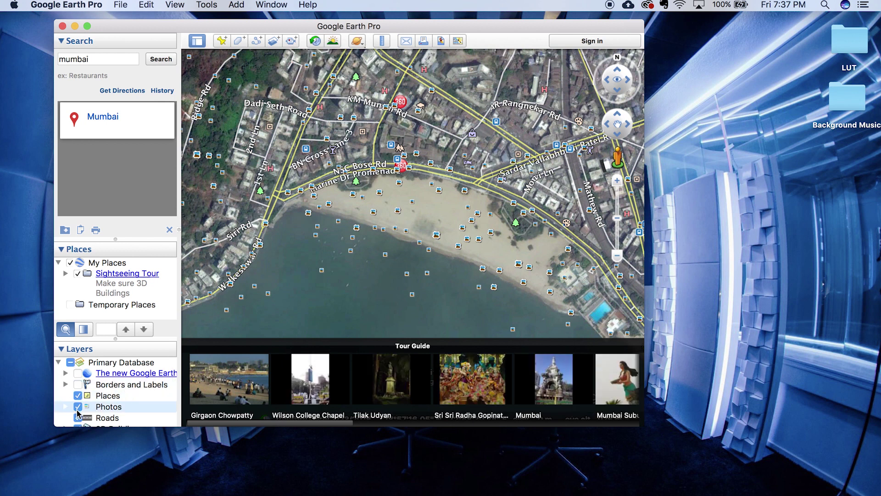
left_click(77, 406)
left_click(78, 395)
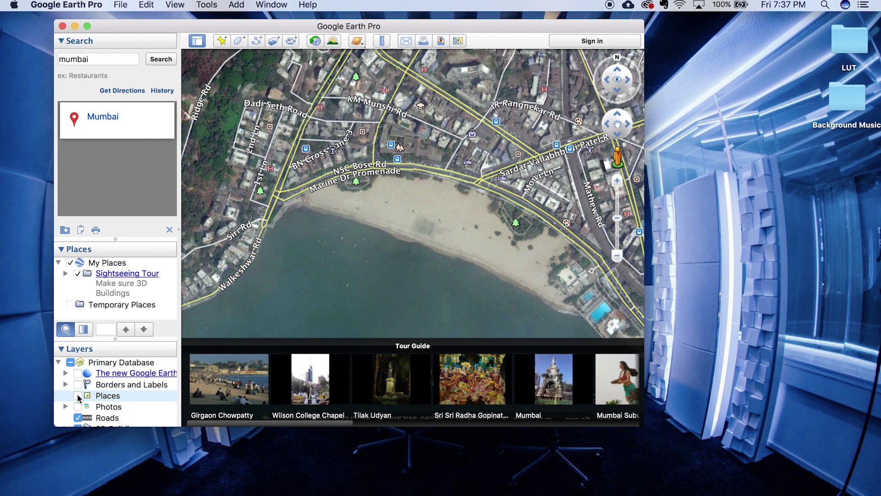
left_click(78, 418)
scroll(77, 418, "down", 2)
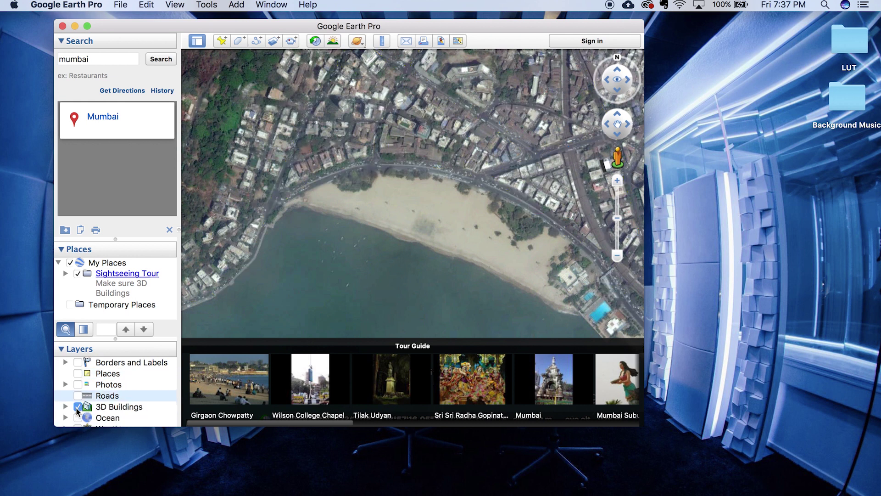
left_click(77, 407)
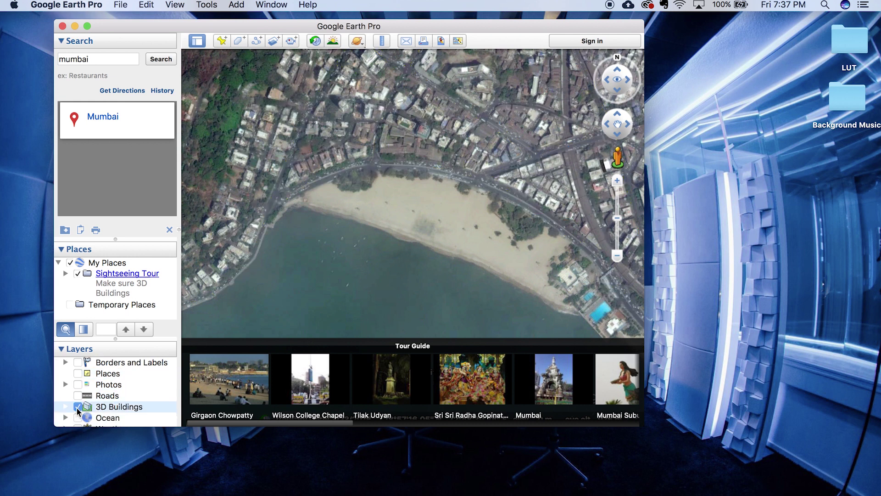
left_click(77, 407)
scroll(286, 279, "up", 2)
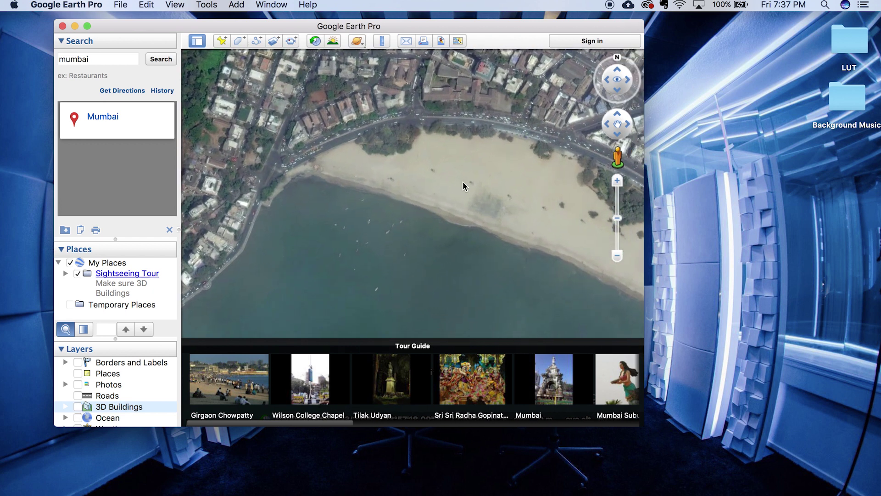
Zoom out slightly, tilt and pan to recentre the flat satellite view on the beach.
left_click_drag(616, 216, 606, 241)
left_click_drag(618, 85, 618, 93)
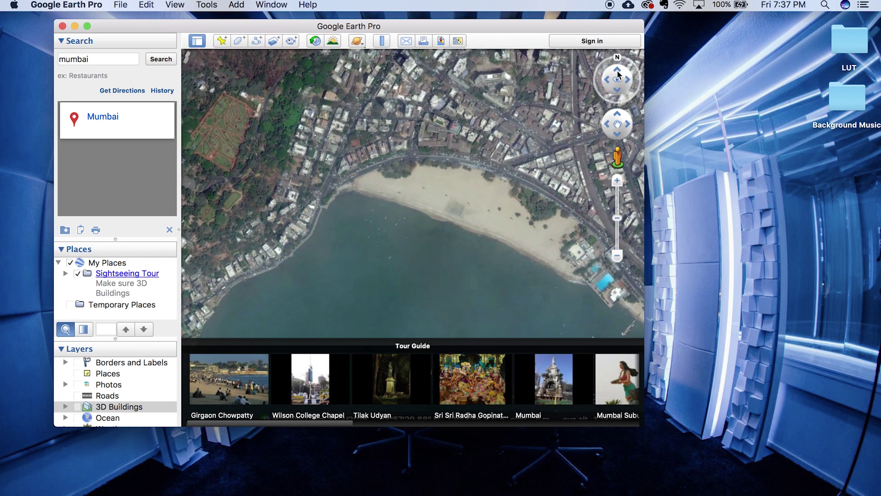
left_click_drag(546, 160, 528, 148)
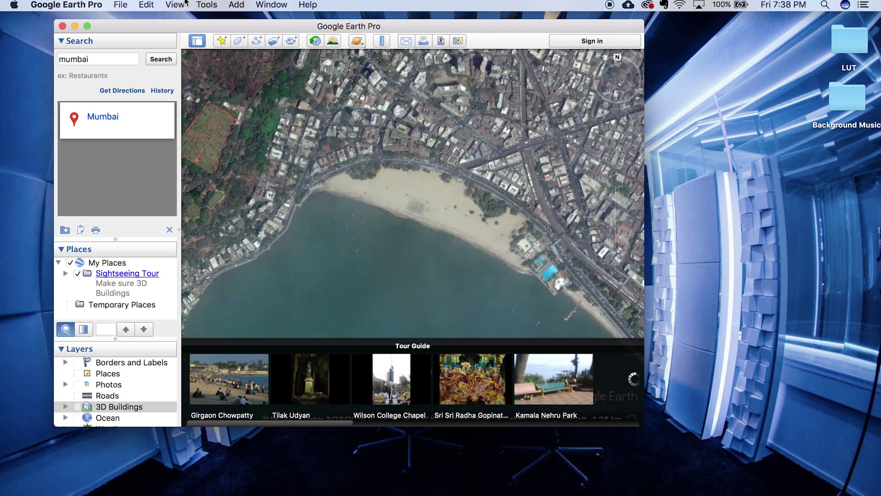
Set up Save Image at 3840x2160 (4K UHD) and frame the beach in the export area.
left_click(119, 6)
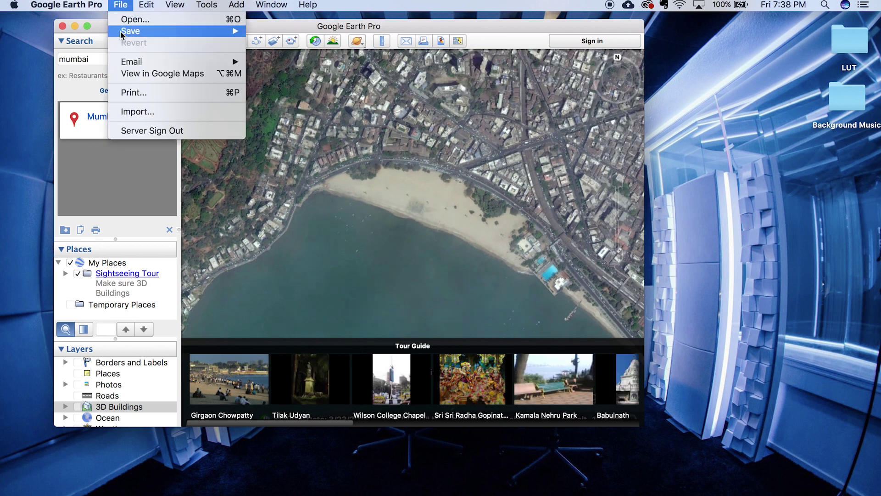
mouse_move(124, 35)
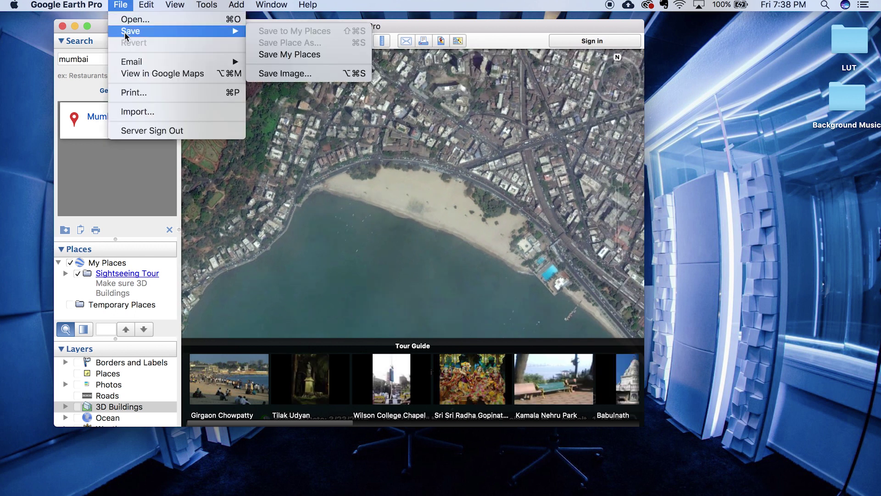
left_click(333, 75)
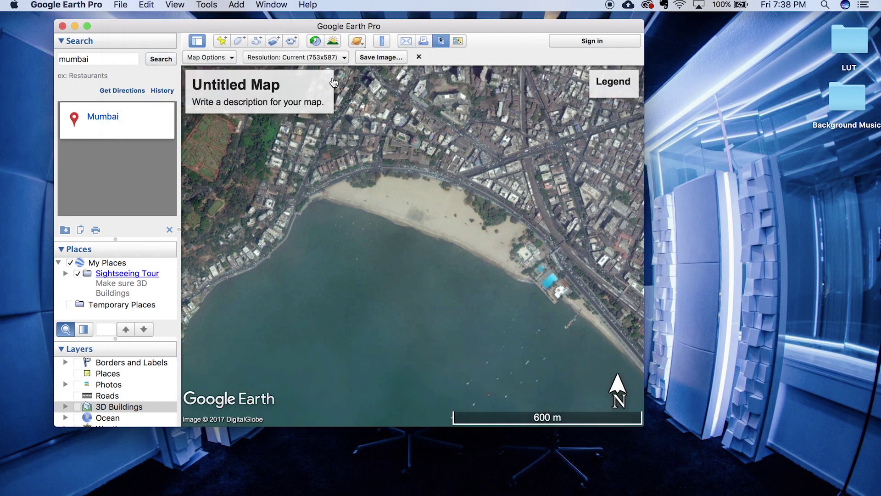
left_click(341, 57)
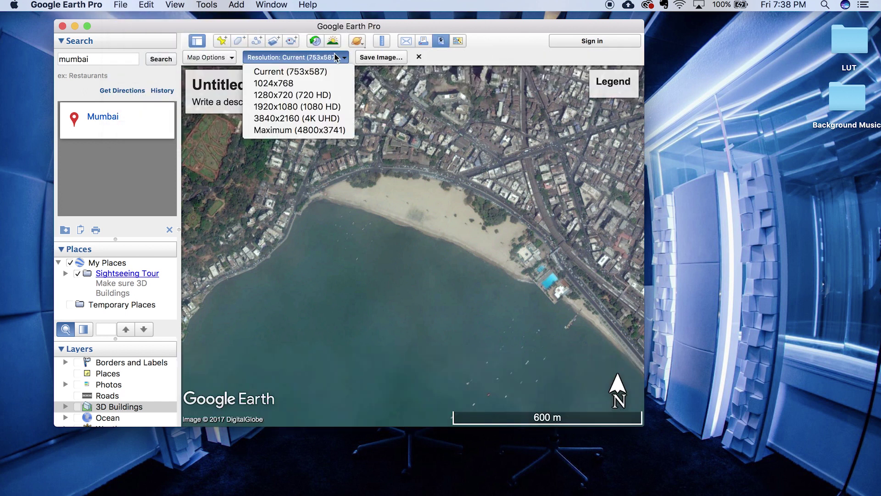
left_click(321, 119)
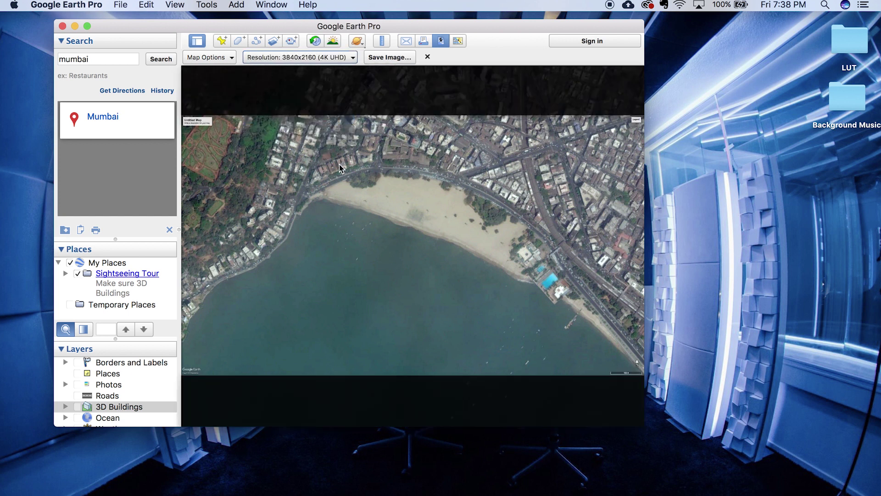
left_click_drag(340, 165, 345, 194)
Save the framed image to the Desktop as Drone 1.
left_click(389, 57)
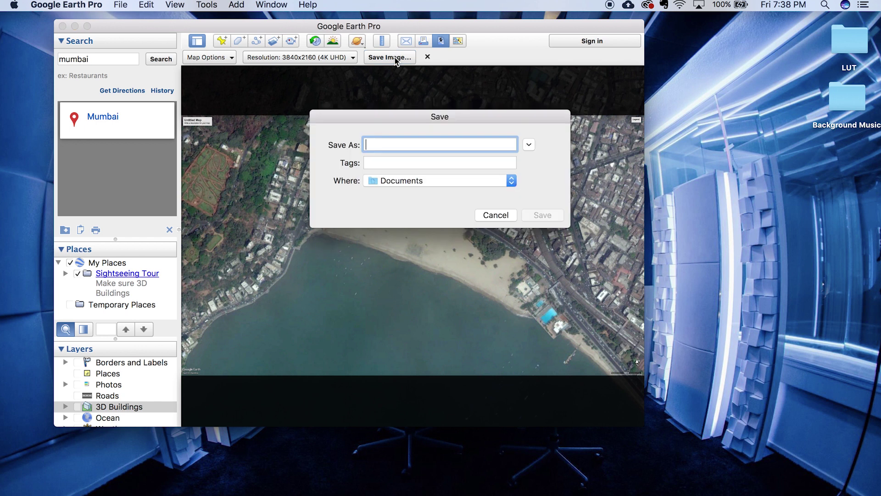
left_click(454, 178)
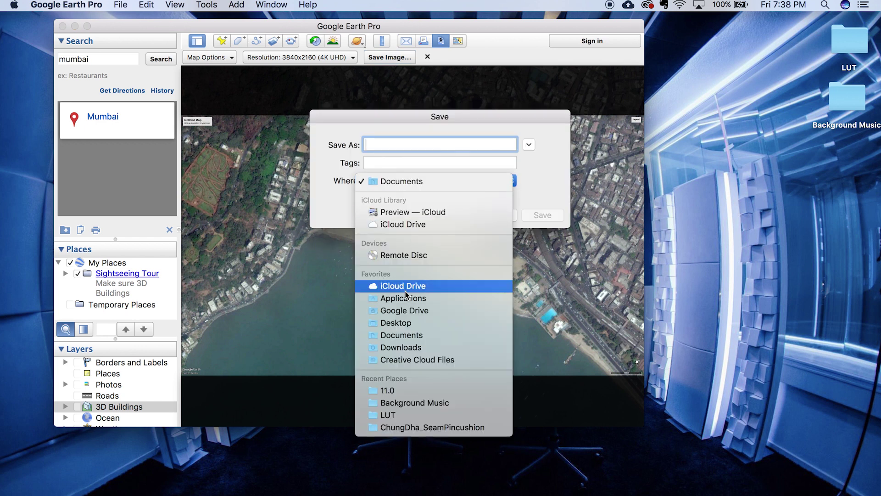
left_click(412, 323)
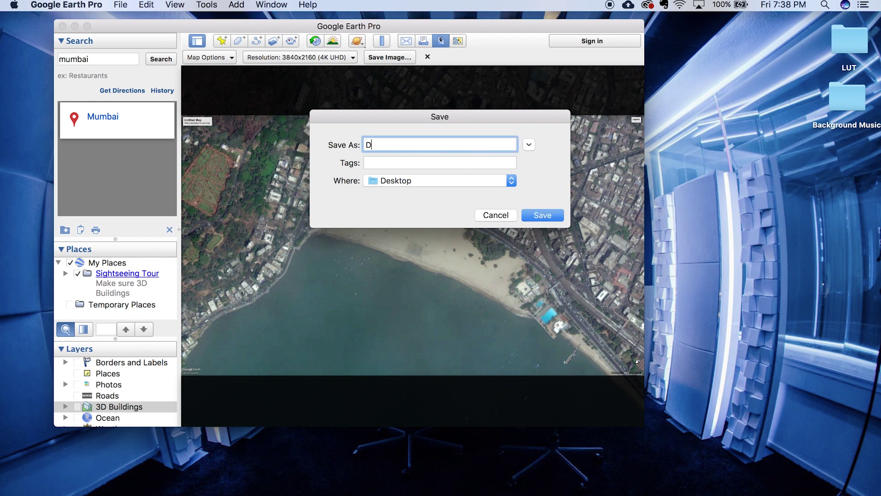
left_click(543, 216)
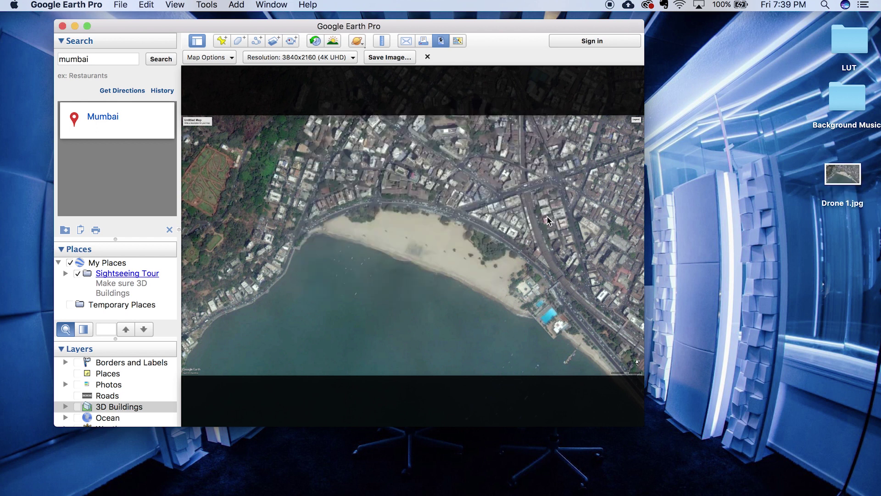
Reframe the map wider, showing more beach, sea and the surrounding city.
scroll(440, 257, "up", 5)
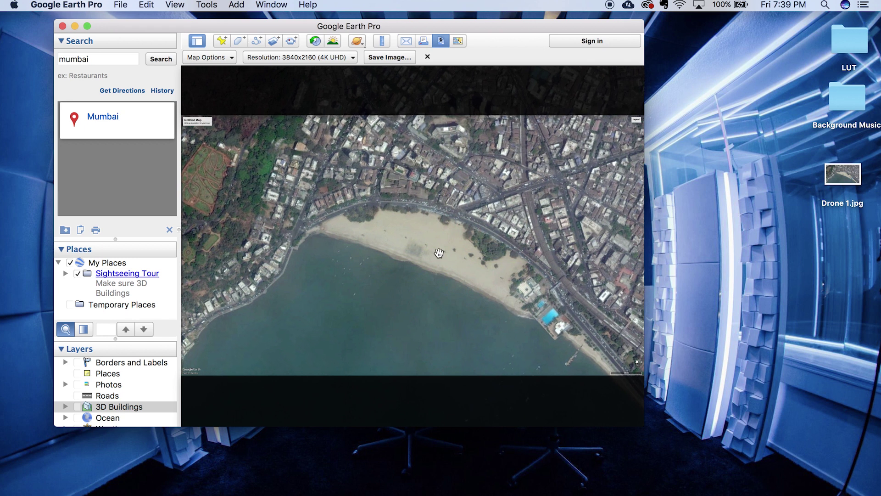
left_click_drag(610, 191, 520, 218)
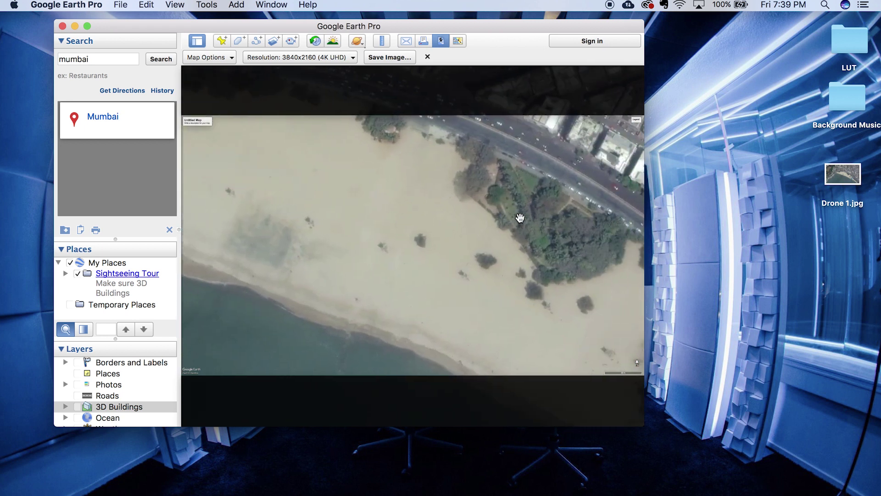
left_click(428, 57)
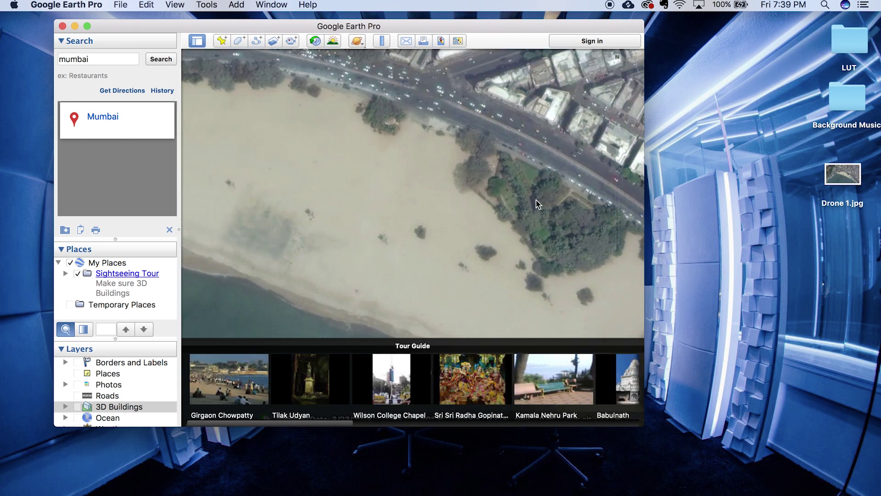
left_click_drag(615, 217, 616, 250)
left_click_drag(368, 212, 449, 184)
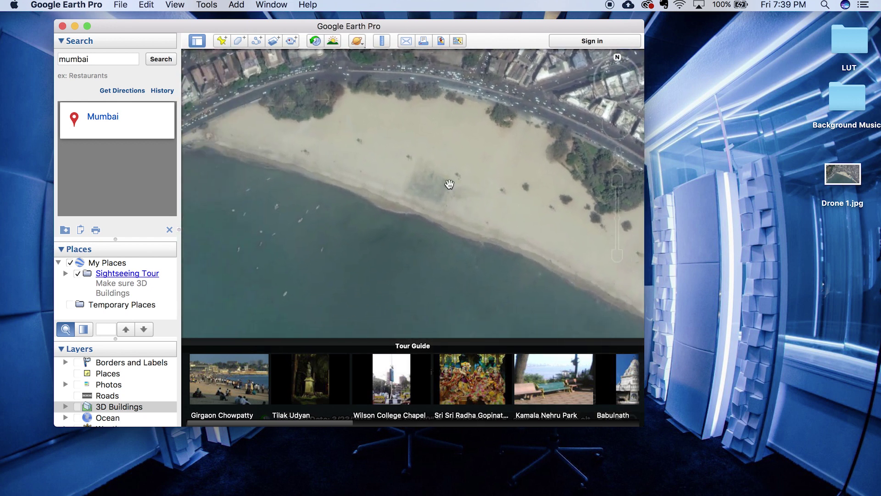
left_click_drag(617, 217, 610, 230)
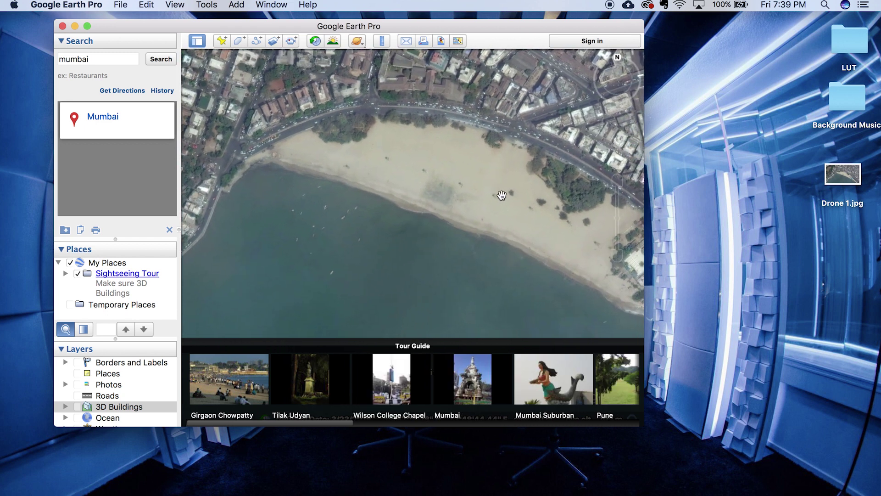
Save the reframed beach as a 4K image named Drone 2 on the Desktop.
left_click(120, 4)
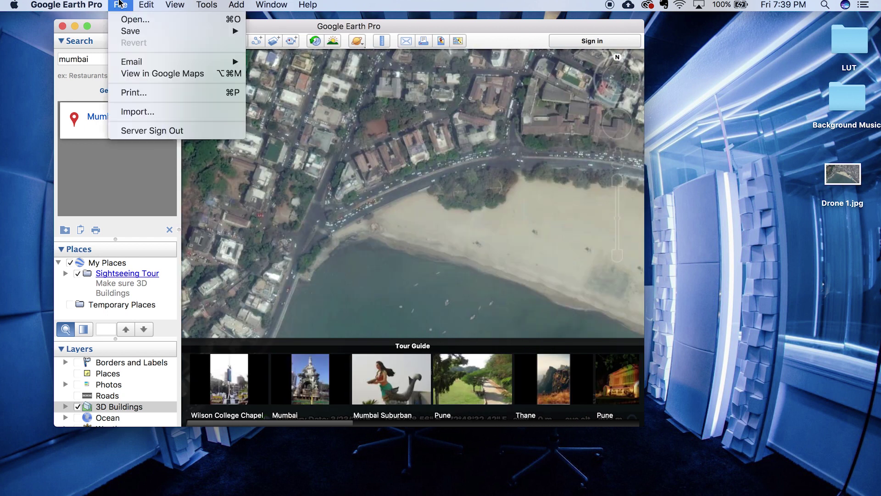
mouse_move(174, 34)
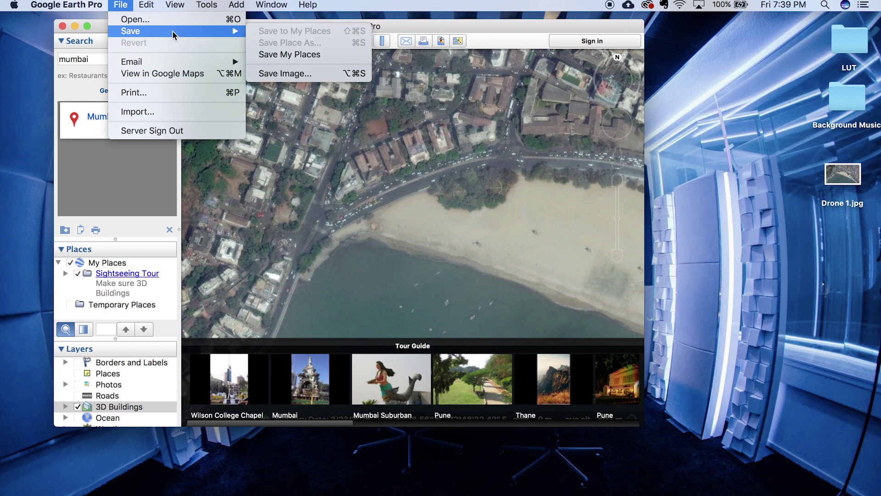
left_click(311, 70)
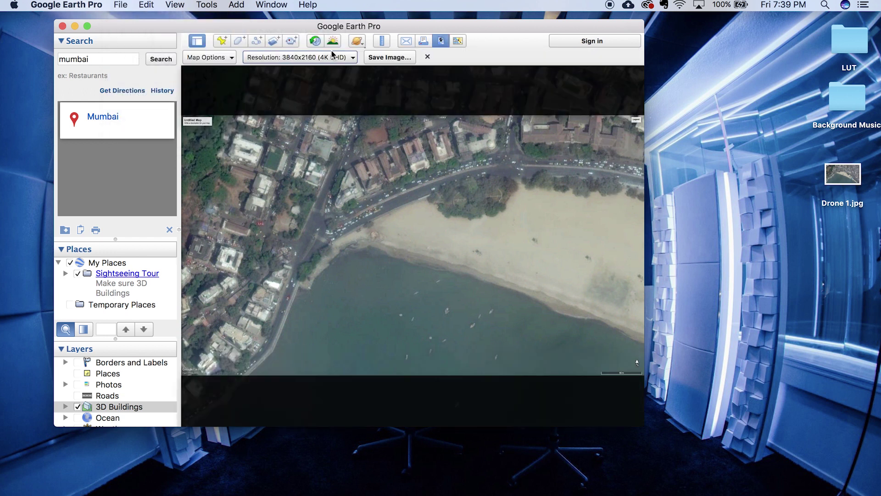
left_click_drag(335, 145, 344, 184)
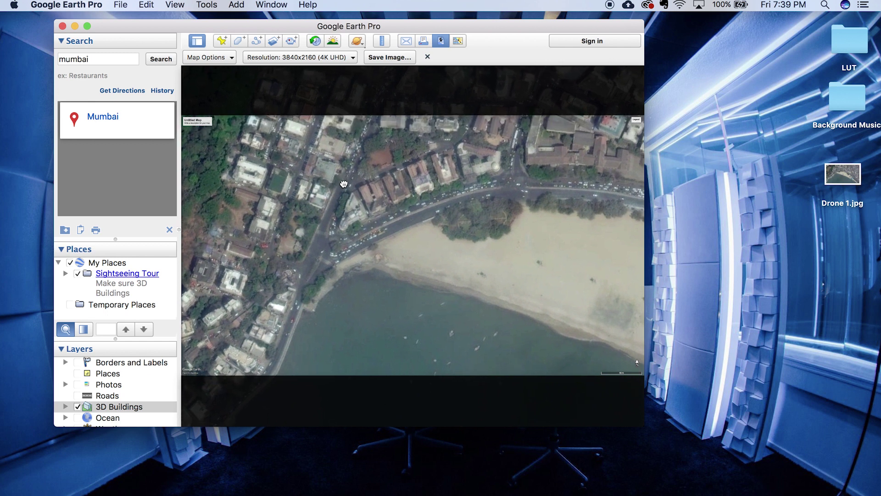
left_click(377, 58)
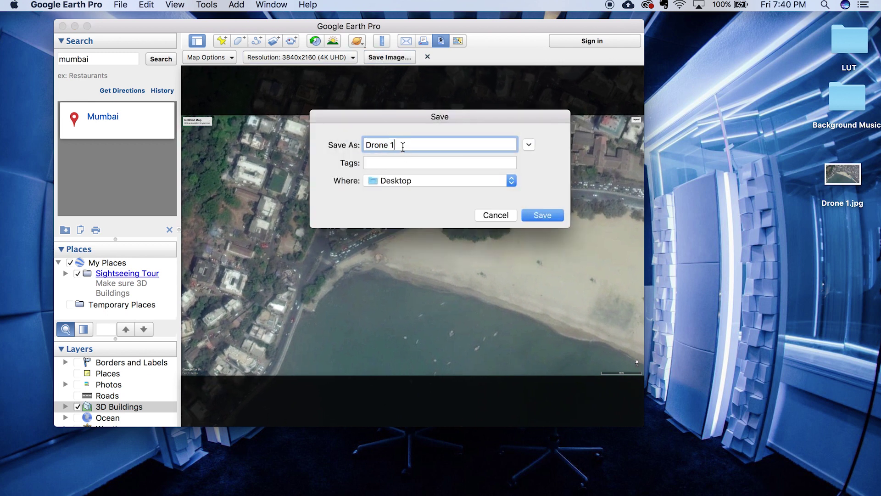
left_click(532, 223)
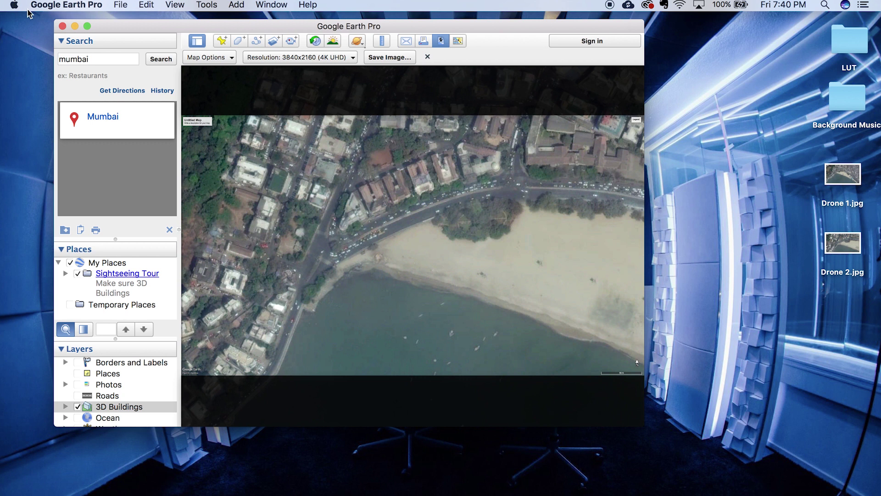
Quit Google Earth Pro and preview Blue_Sky_and_Clouds_Timelapse_0892__Videvo.mov in QuickTime Player.
left_click(62, 26)
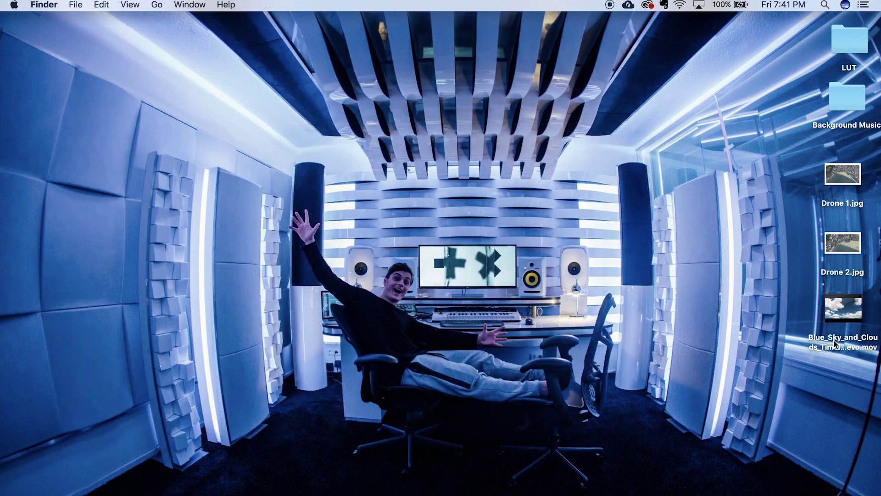
double_click(843, 316)
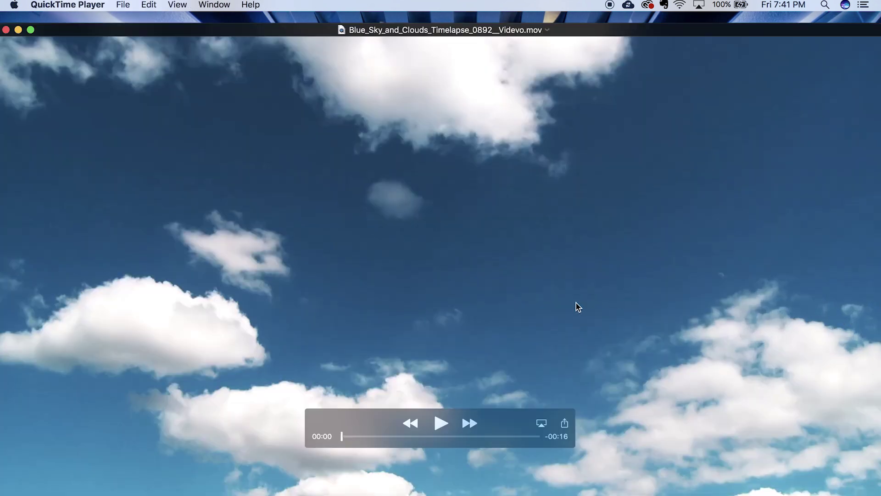
left_click(443, 423)
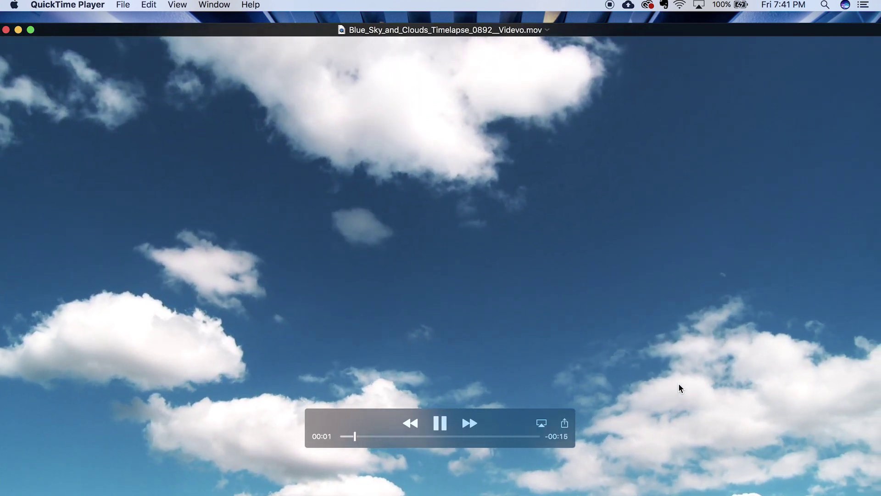
mouse_move(482, 436)
left_mouse_down()
mouse_move(435, 437)
mouse_move(499, 434)
mouse_move(432, 439)
mouse_move(498, 440)
left_mouse_up()
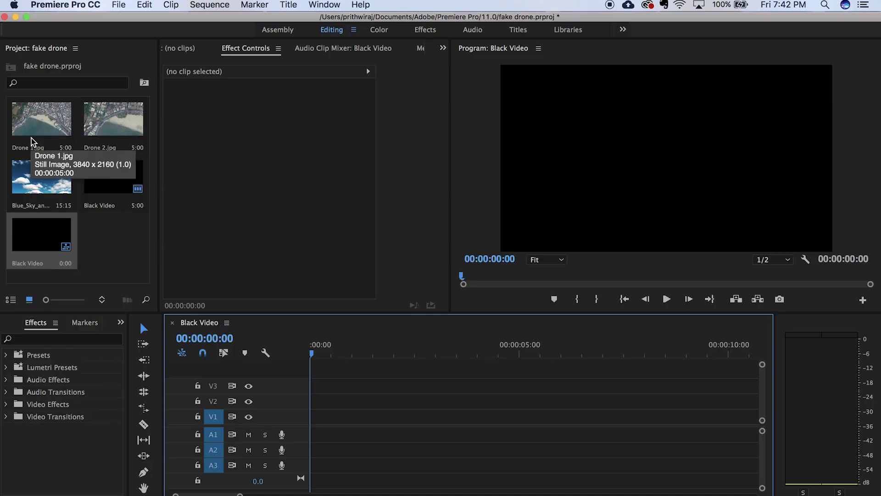
Place Drone 1.jpg on V1 at scale 55, with Scale and Position keyframes at 0:00.
left_click_drag(36, 132, 368, 414)
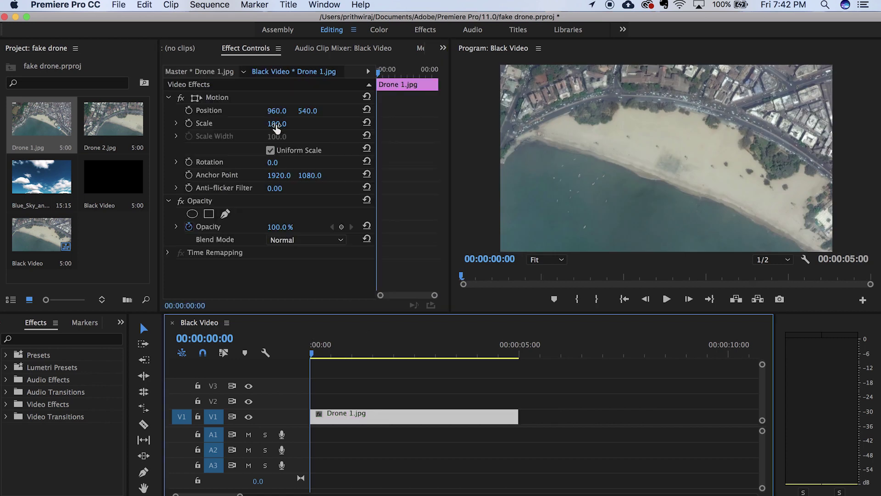
left_click_drag(277, 128, 250, 128)
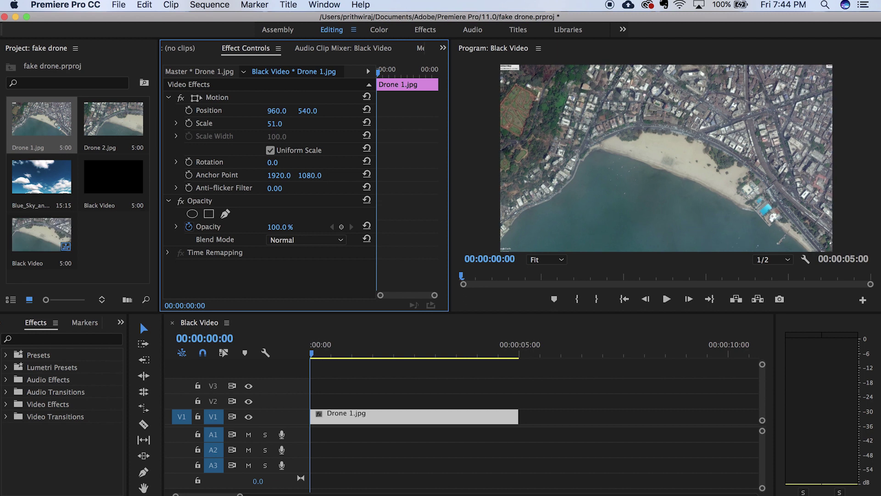
left_click_drag(276, 124, 283, 125)
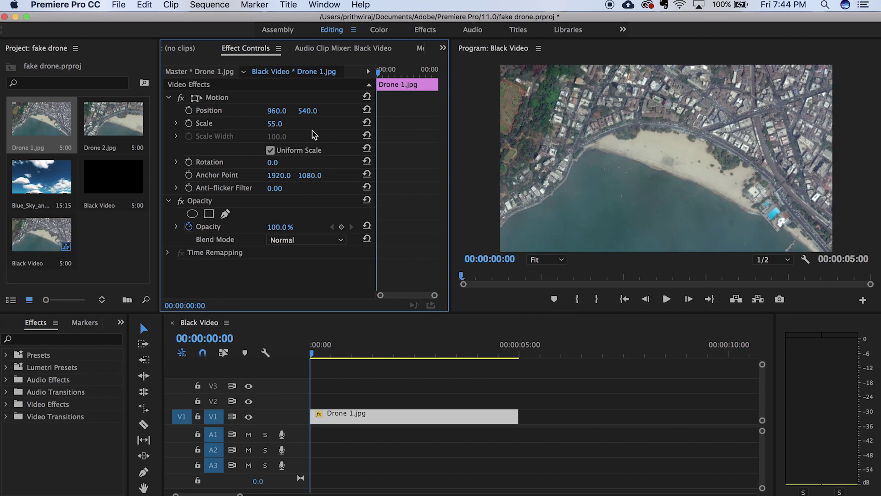
left_click(189, 123)
left_click(189, 110)
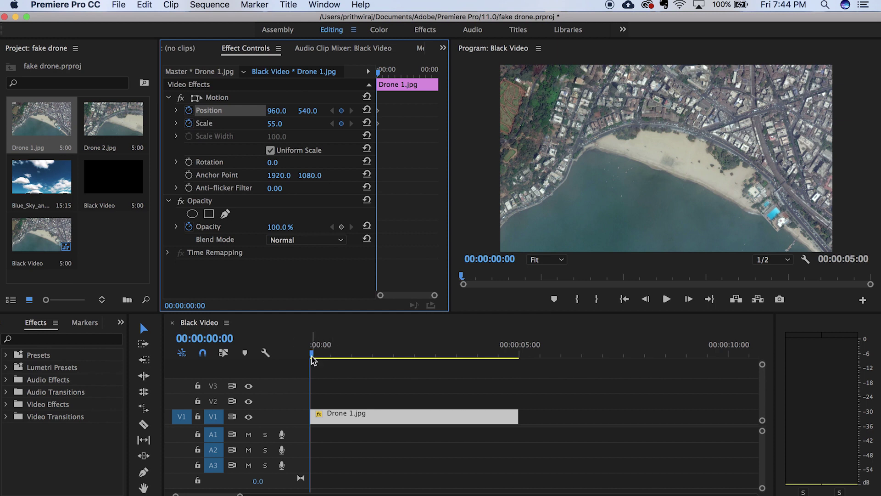
At 4:16 keyframe Scale 84 and Position 1290, 651, then return to the start.
left_click_drag(311, 358, 507, 364)
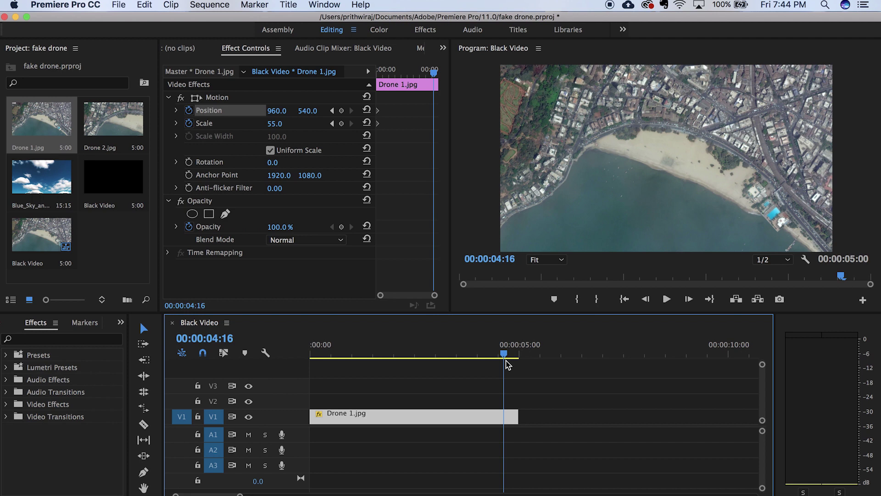
left_click_drag(507, 354, 504, 354)
left_click(275, 123)
type("72")
key("Return")
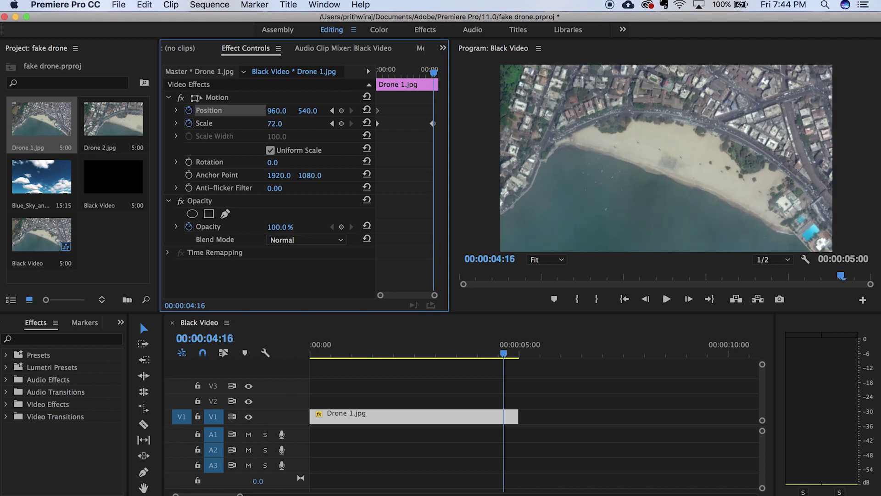
left_click_drag(275, 124, 281, 123)
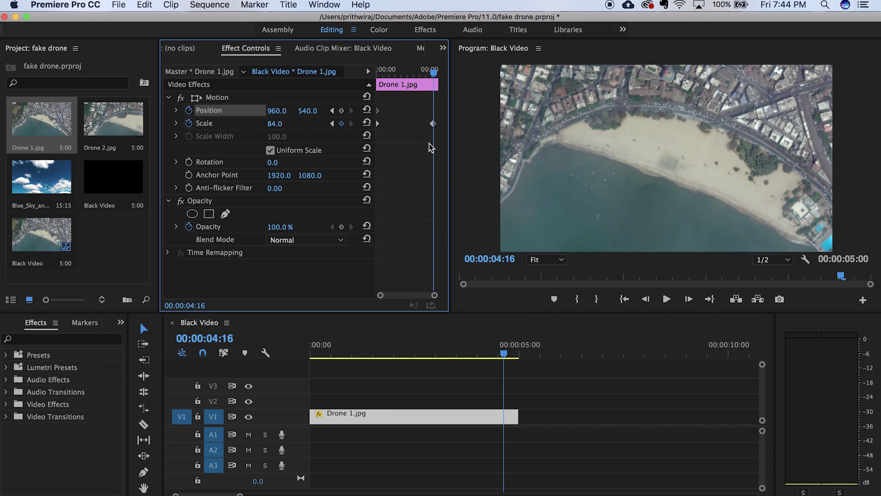
left_click_drag(277, 111, 447, 301)
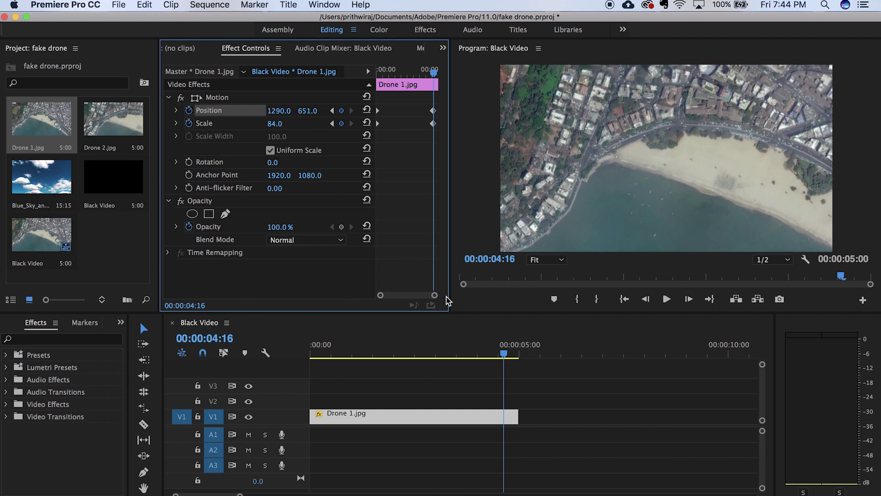
left_click_drag(507, 353, 309, 351)
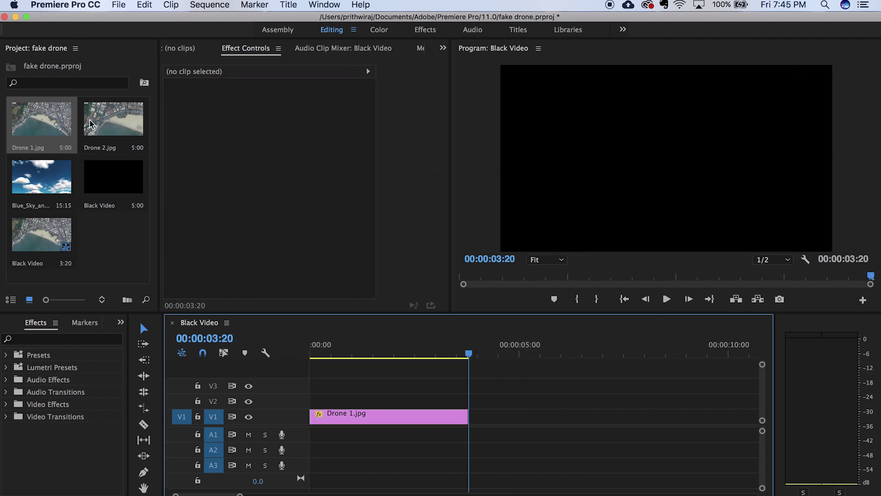
Trim Drone 1 to end at 3:20 and add Drone 2.jpg after it at scale 55.
left_click_drag(93, 125, 469, 415)
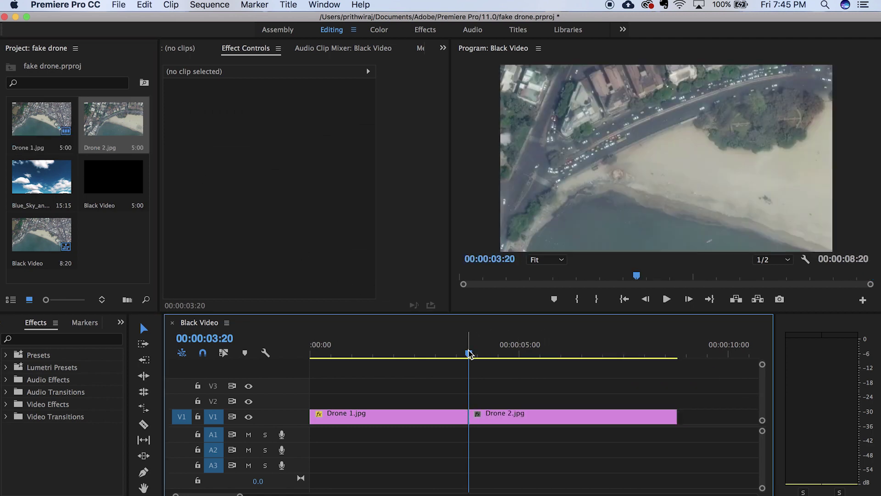
left_click_drag(468, 353, 519, 366)
left_click(518, 415)
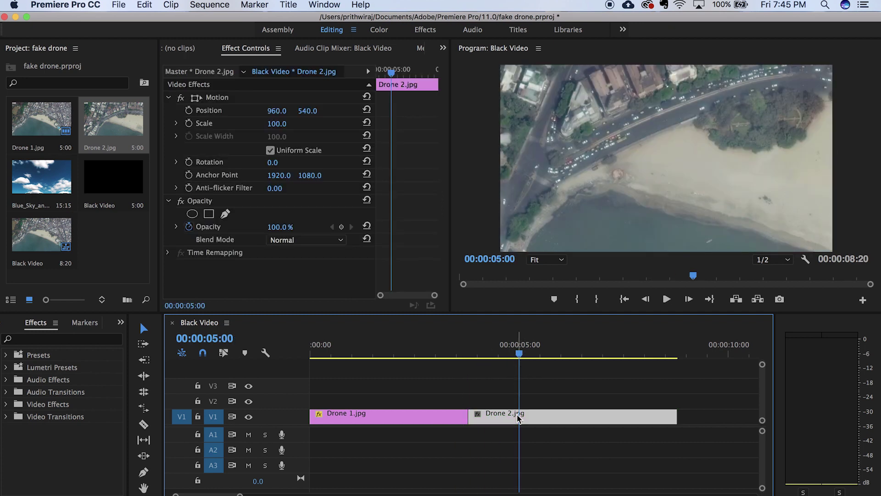
left_click_drag(276, 123, 254, 124)
Keyframe Drone 2's Position from 960,540 to 864,540 across the clip and play it back.
left_click_drag(516, 352, 470, 338)
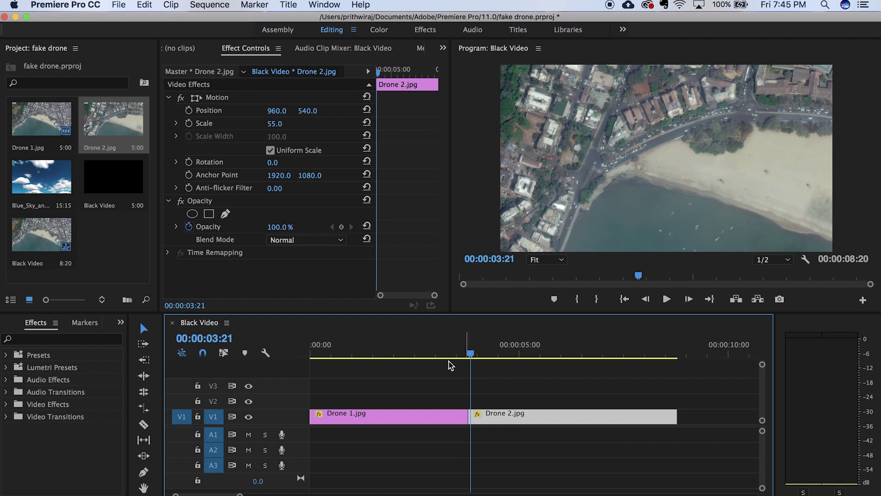
left_click(188, 110)
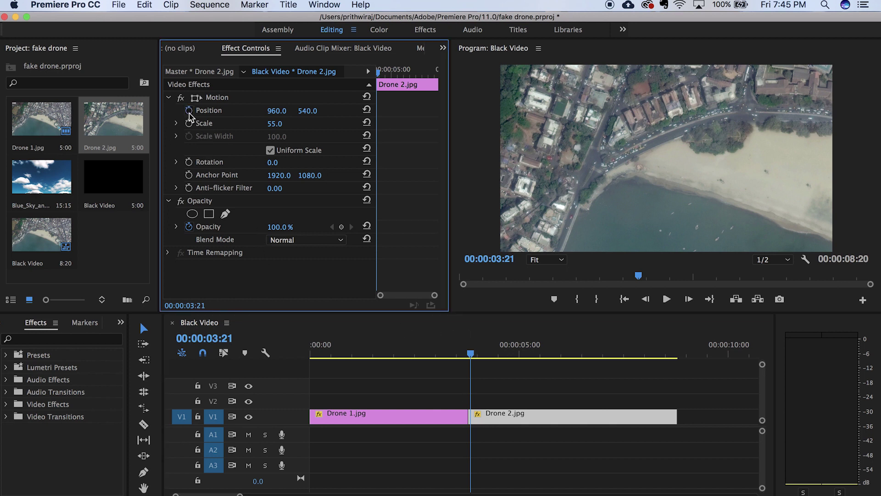
left_click_drag(474, 351, 675, 353)
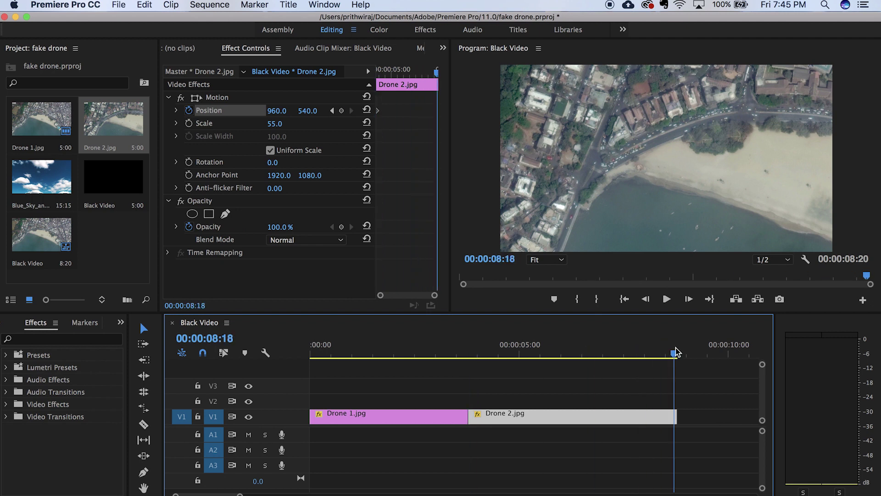
left_click(275, 111)
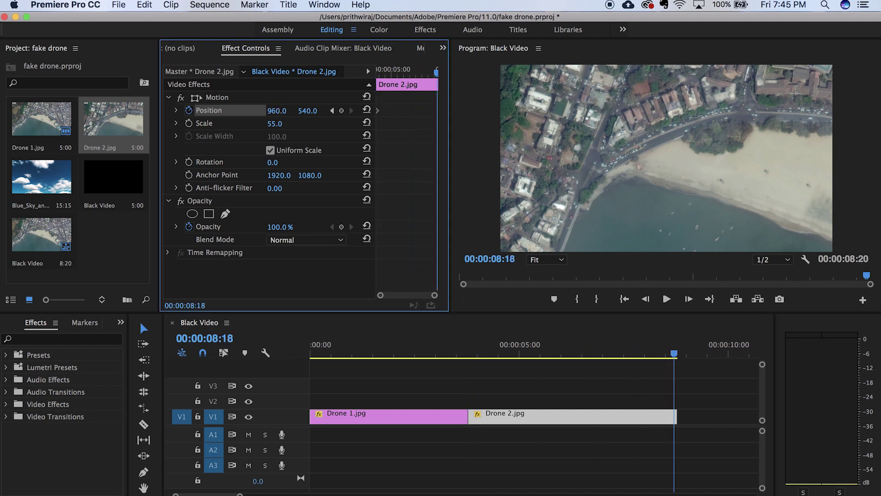
left_click_drag(276, 111, 280, 111)
left_click_drag(674, 352, 454, 354)
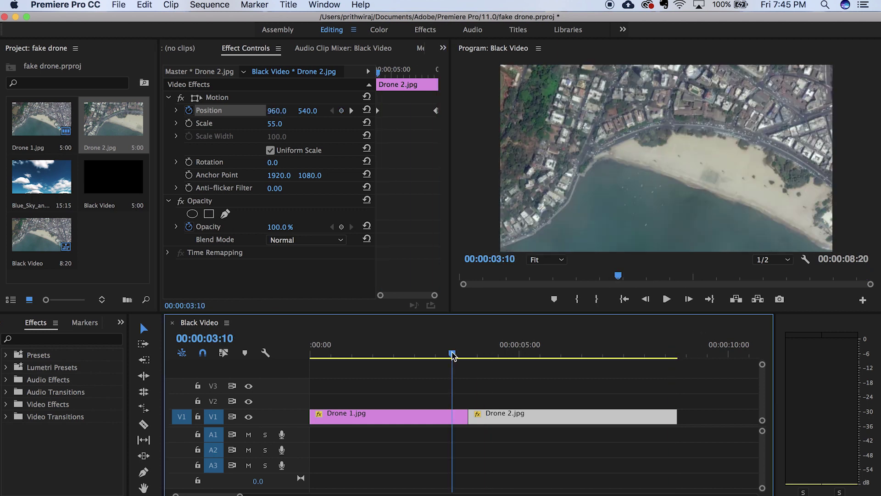
left_click(666, 299)
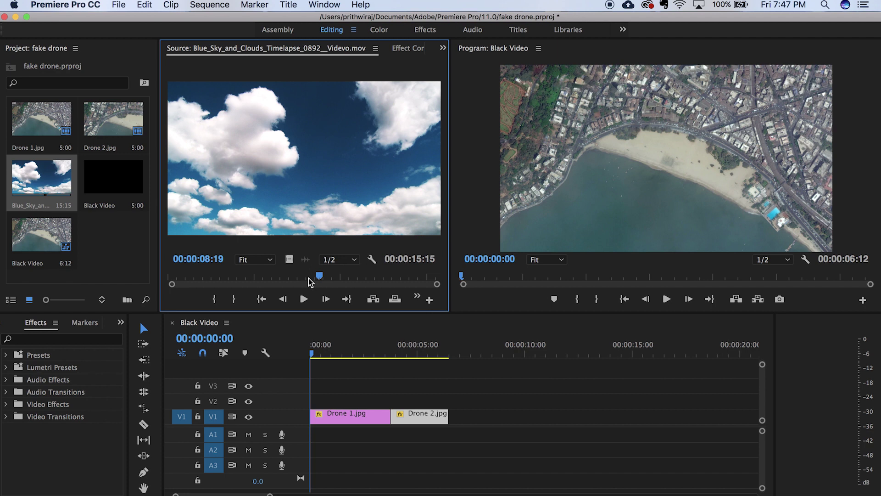
Mark In and Out points around a section of the cloud timelapse in the Source monitor.
left_click_drag(309, 280, 339, 400)
left_click(214, 299)
left_click(240, 299)
Place the cloud clip on V2 from 0:00, ending at 3:20 where Drone 2 begins.
left_click(340, 358)
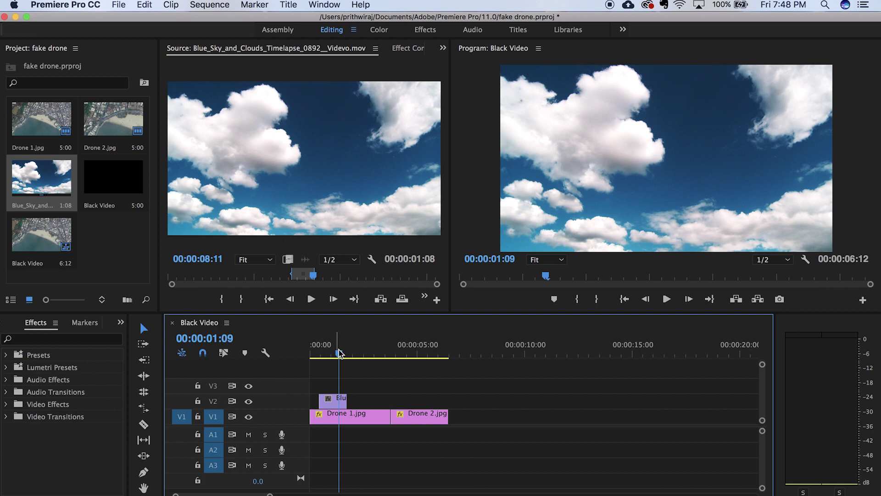
left_click_drag(339, 353, 328, 353)
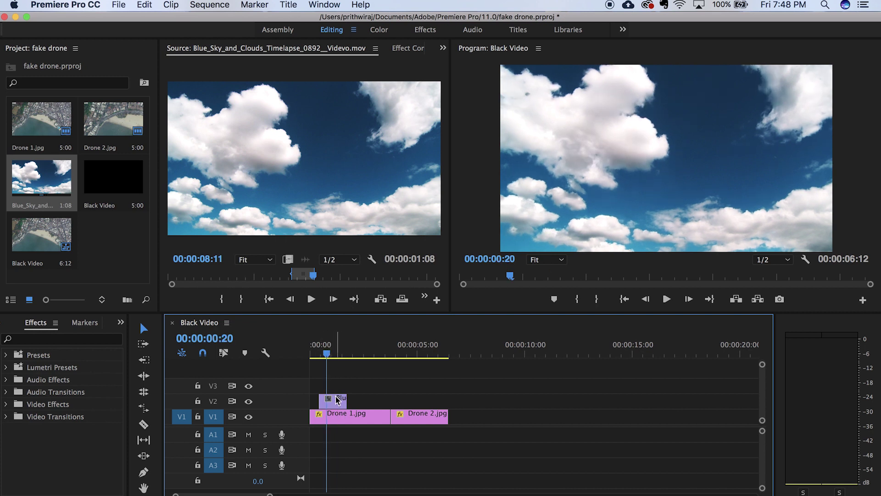
left_click_drag(338, 400, 389, 401)
left_click_drag(326, 354, 310, 362)
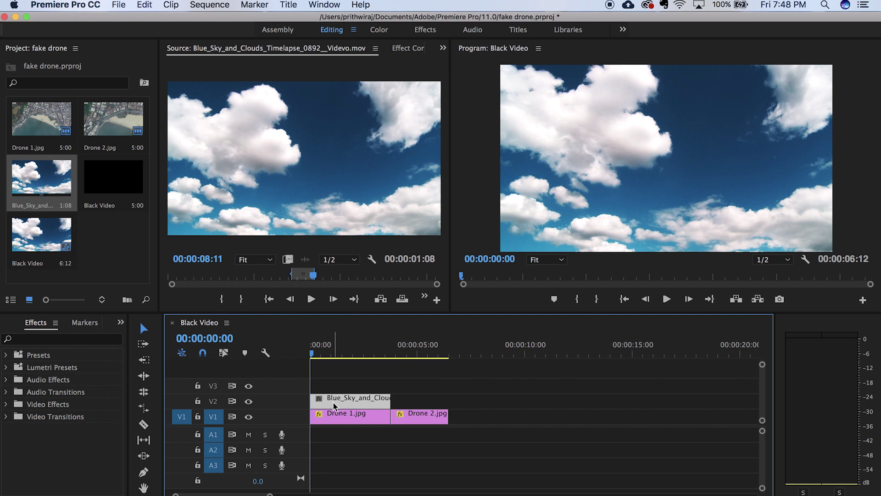
Apply Color Key to the V2 cloud timelapse and raise Color Tolerance to 132.
left_click(60, 340)
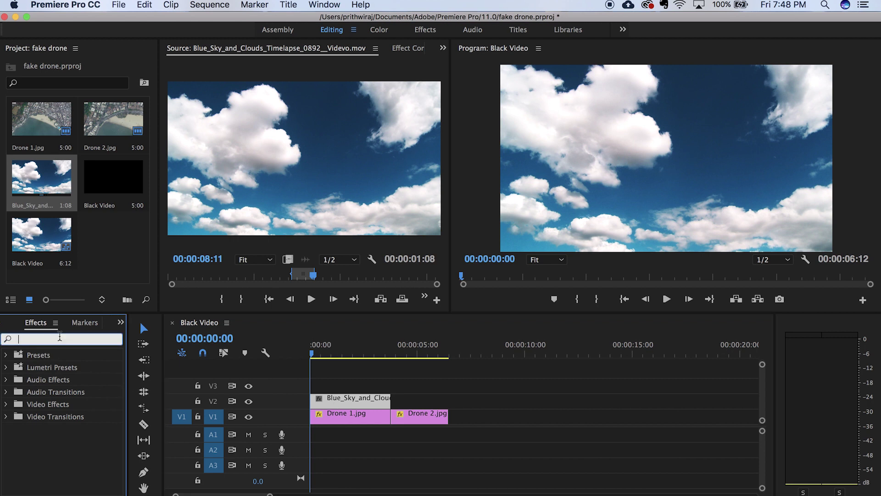
type("color")
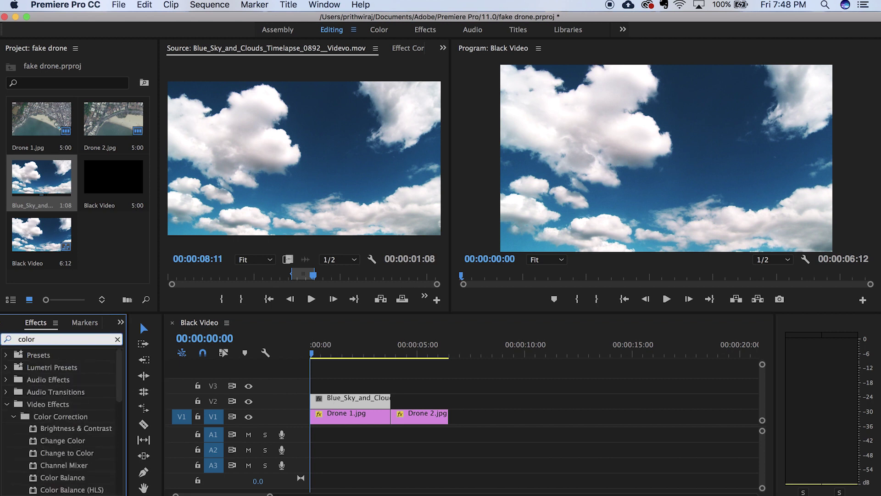
type(" key")
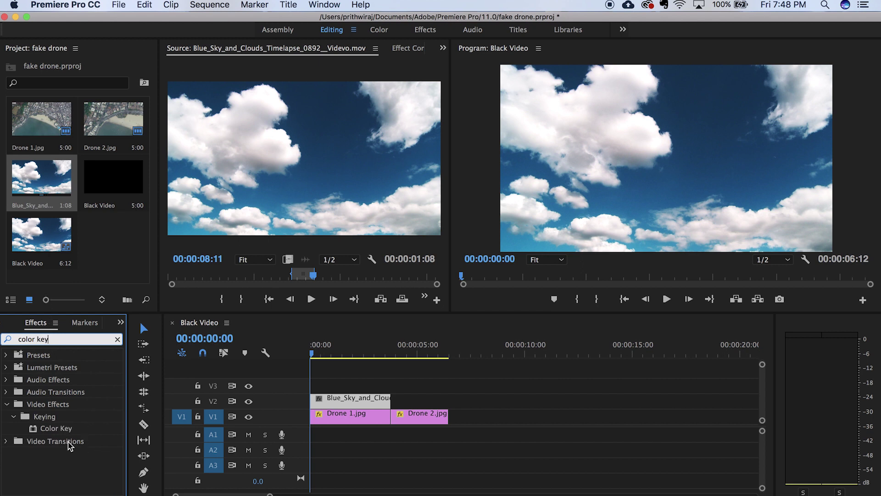
left_click_drag(60, 431, 349, 400)
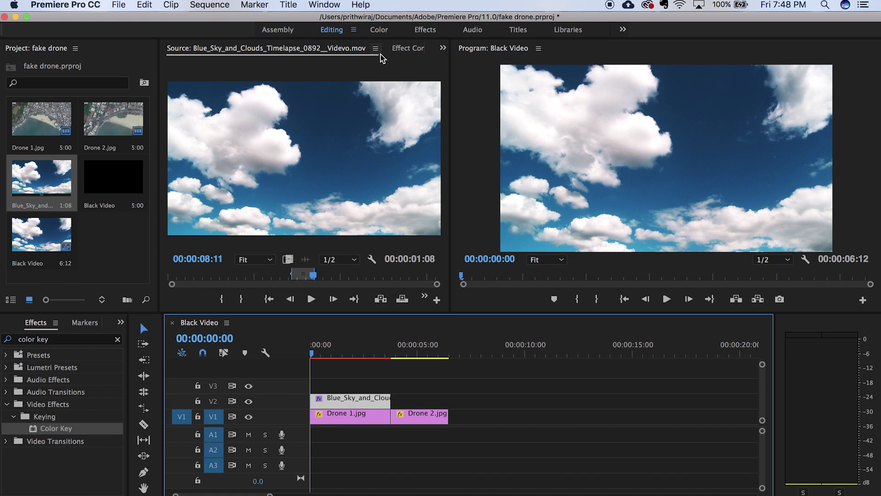
left_click(403, 48)
scroll(297, 205, "down", 3)
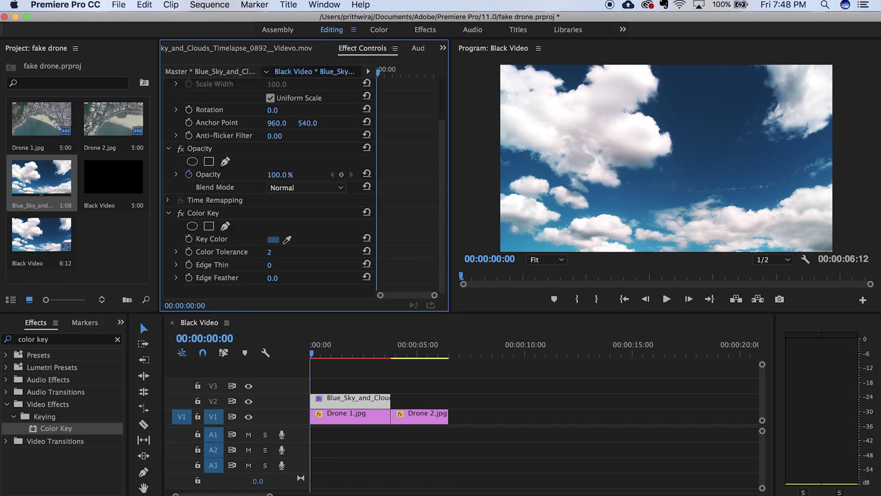
left_click_drag(269, 252, 329, 252)
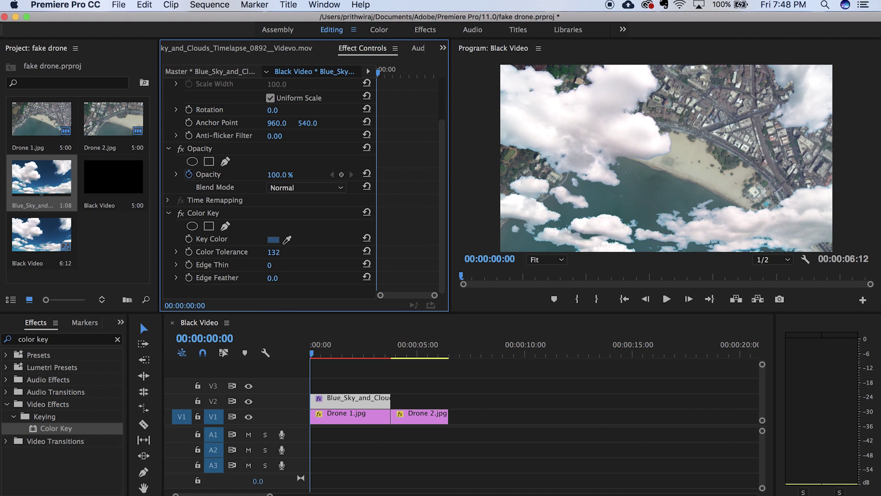